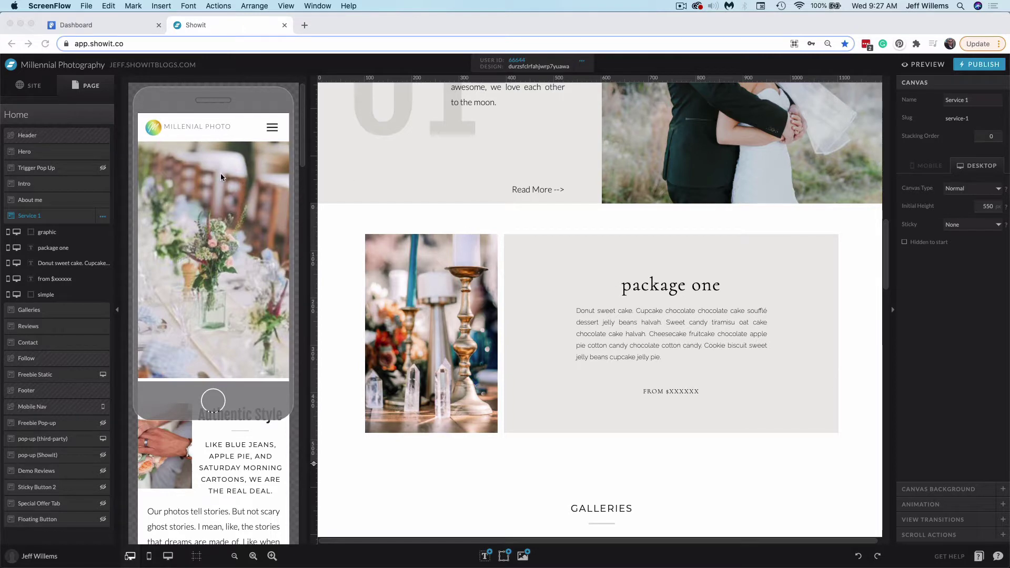
- Search the POWr app library for 'pay' and add a new PayPal Button app
{"action": "left_click", "coordinate": [134, 32]}
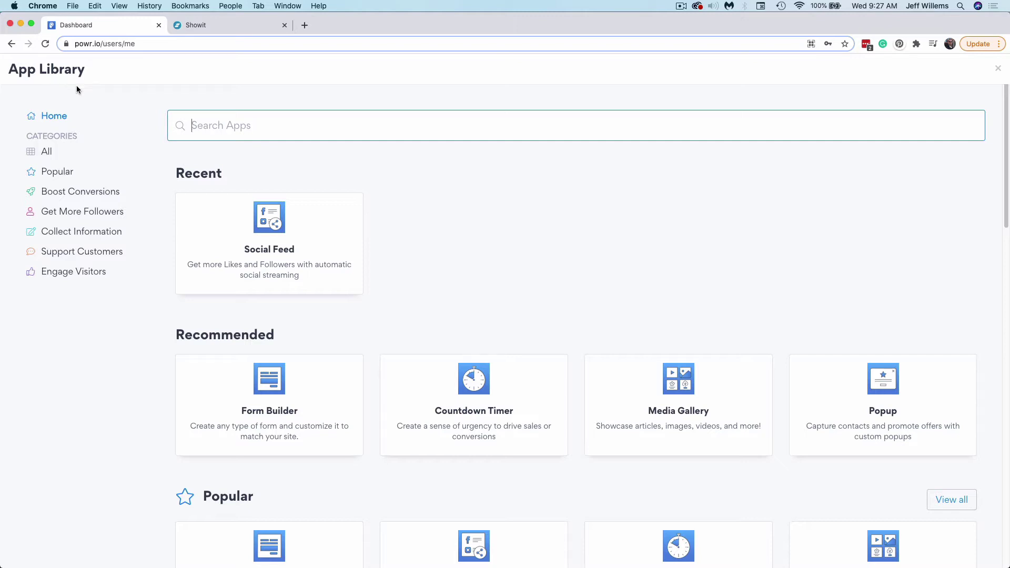
{"action": "left_click", "coordinate": [206, 29]}
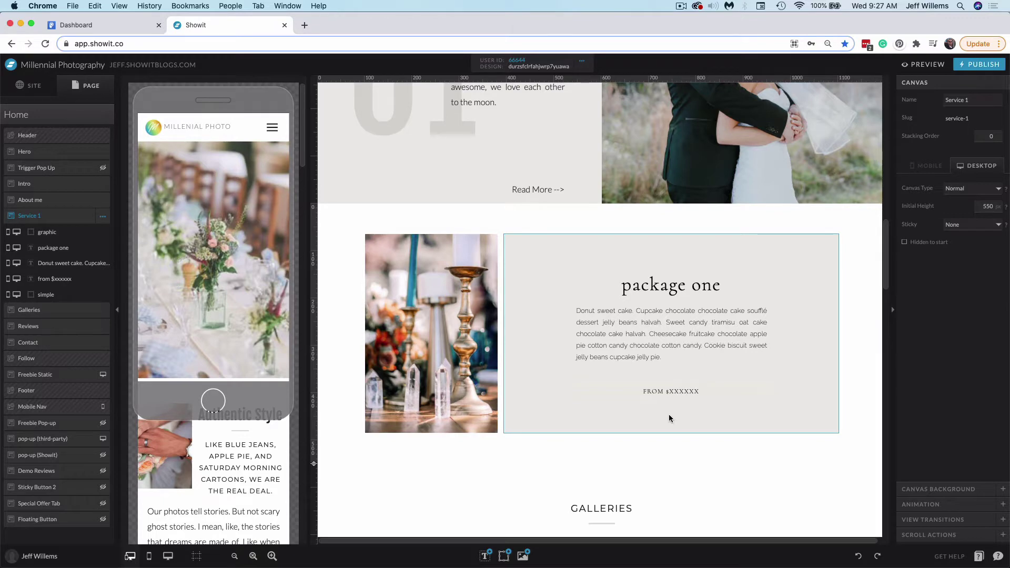
{"action": "key", "text": "ctrl+shift+Tab"}
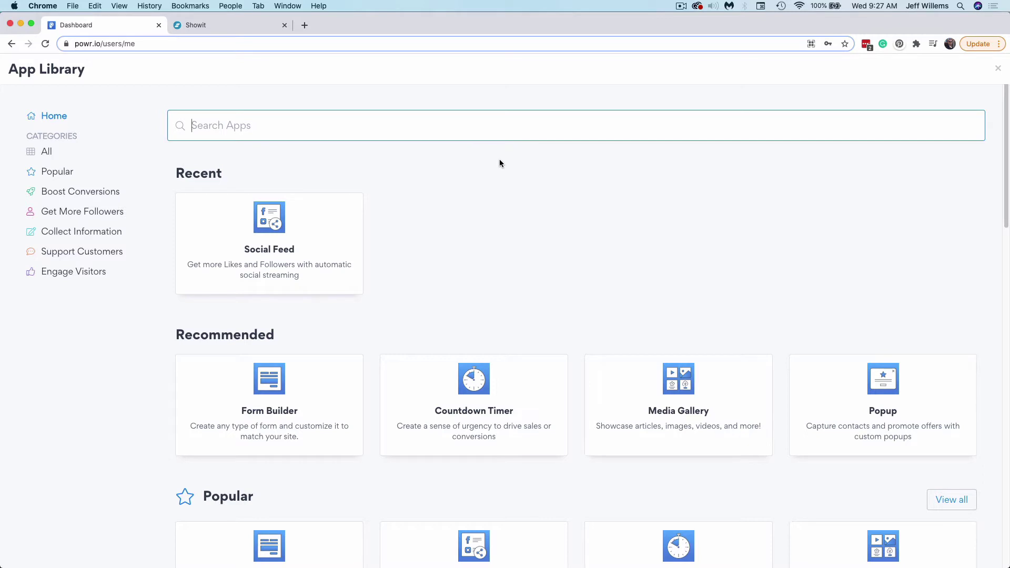
{"action": "type", "text": "pay"}
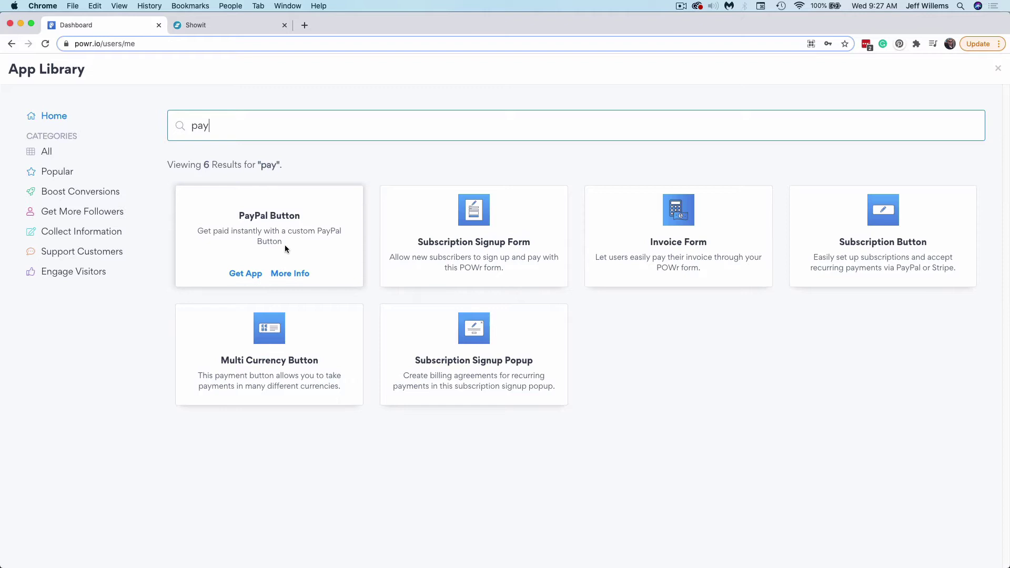
{"action": "left_click", "coordinate": [245, 274]}
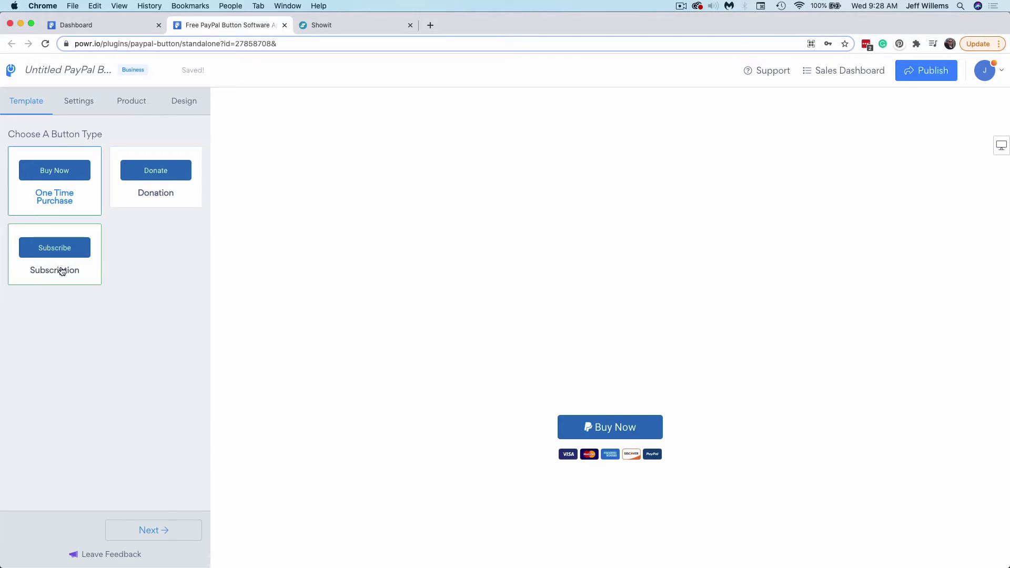
- Review Connect Payment Accounts, Payment Notifications, Autoresponder Email and Redirect after Payment, then return to the overview
{"action": "left_click", "coordinate": [85, 102]}
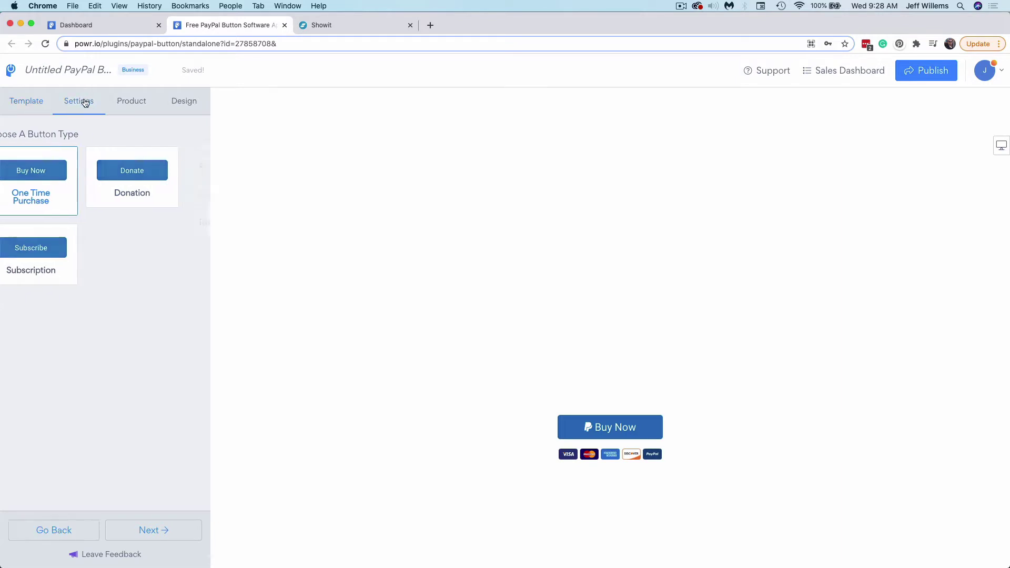
{"action": "left_click", "coordinate": [134, 136]}
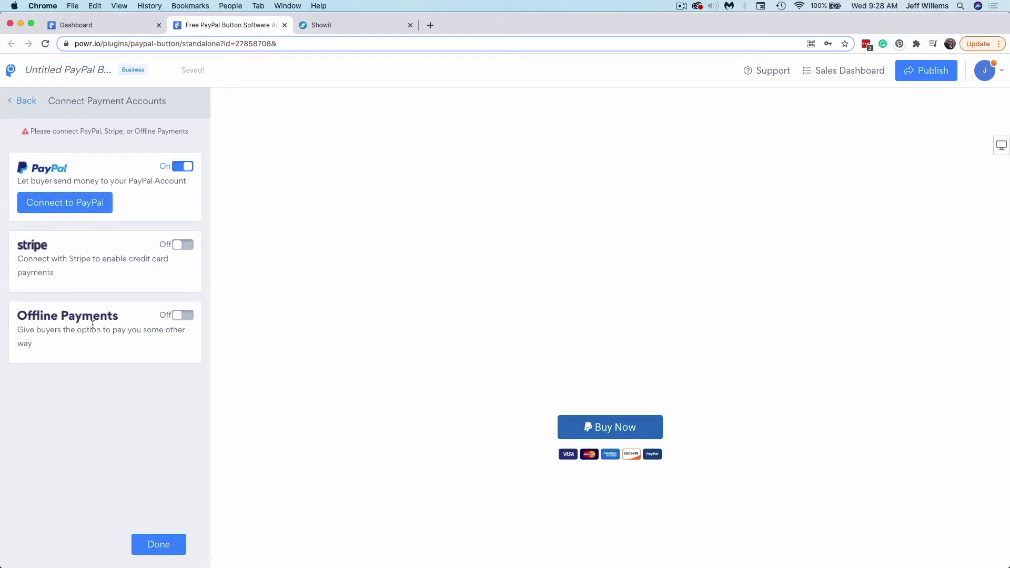
{"action": "left_click", "coordinate": [26, 103]}
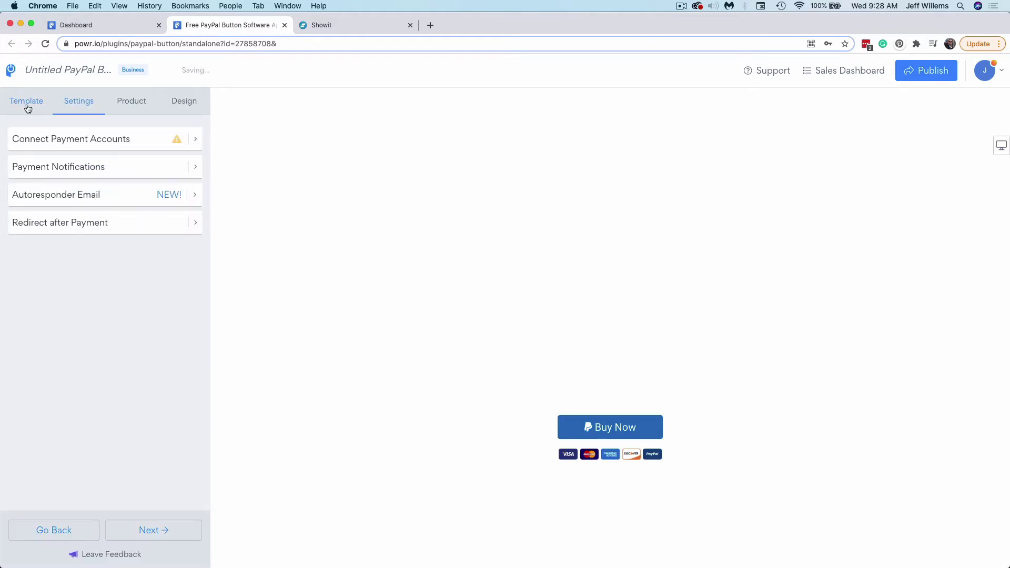
{"action": "left_click", "coordinate": [76, 167]}
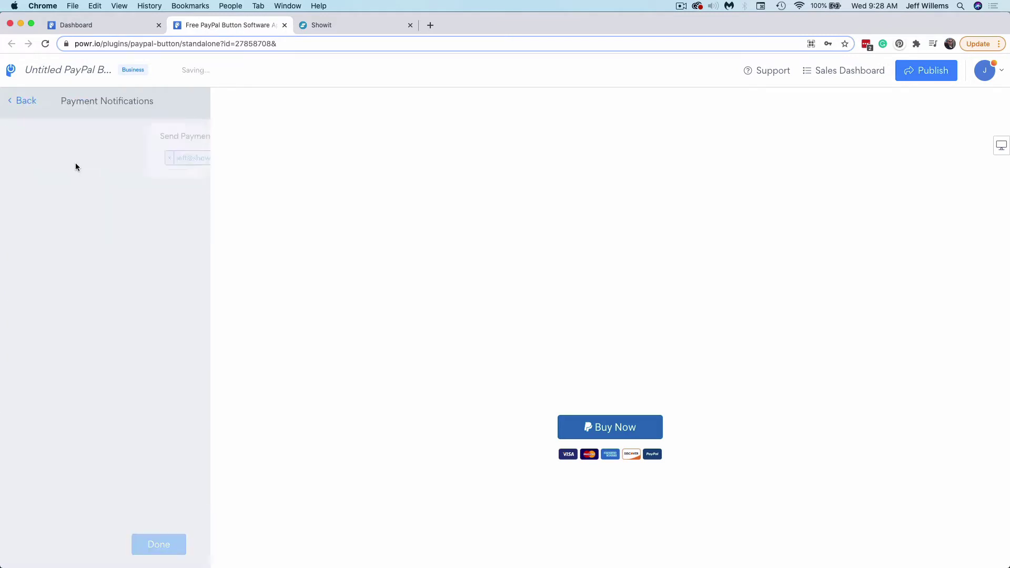
{"action": "left_click", "coordinate": [27, 102]}
{"action": "left_click", "coordinate": [83, 194]}
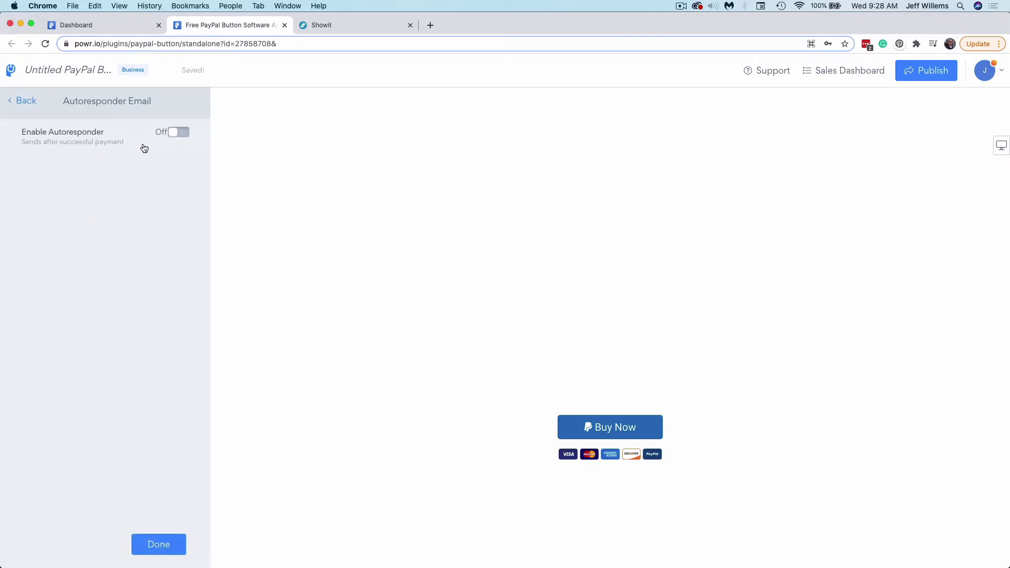
{"action": "left_click", "coordinate": [26, 103]}
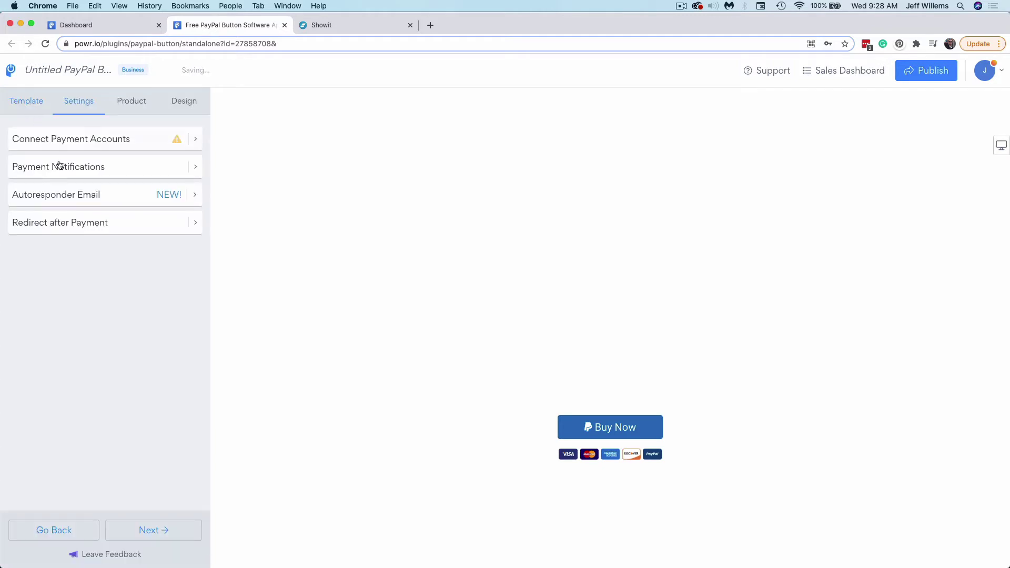
{"action": "left_click", "coordinate": [83, 223]}
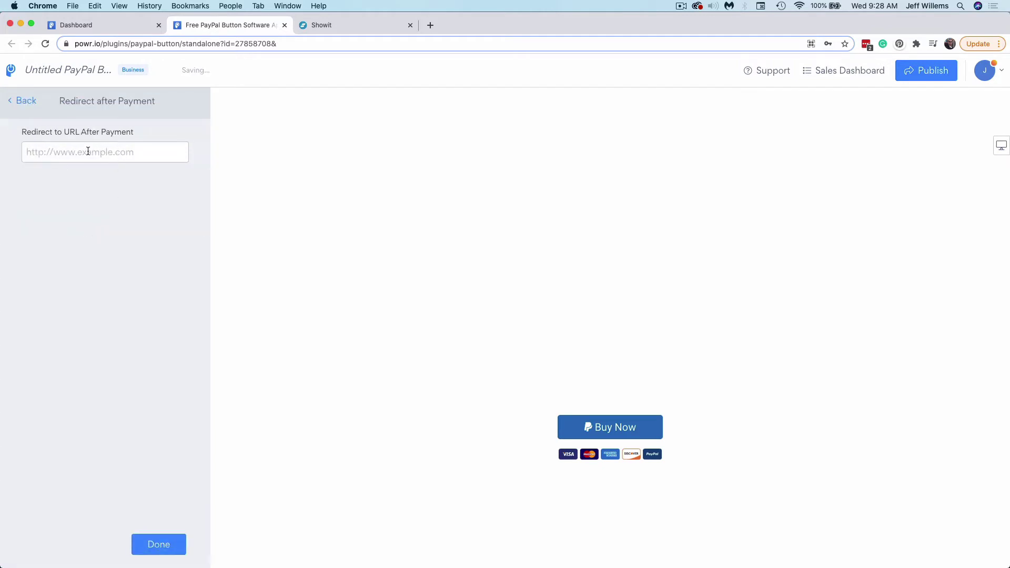
{"action": "left_click", "coordinate": [27, 102]}
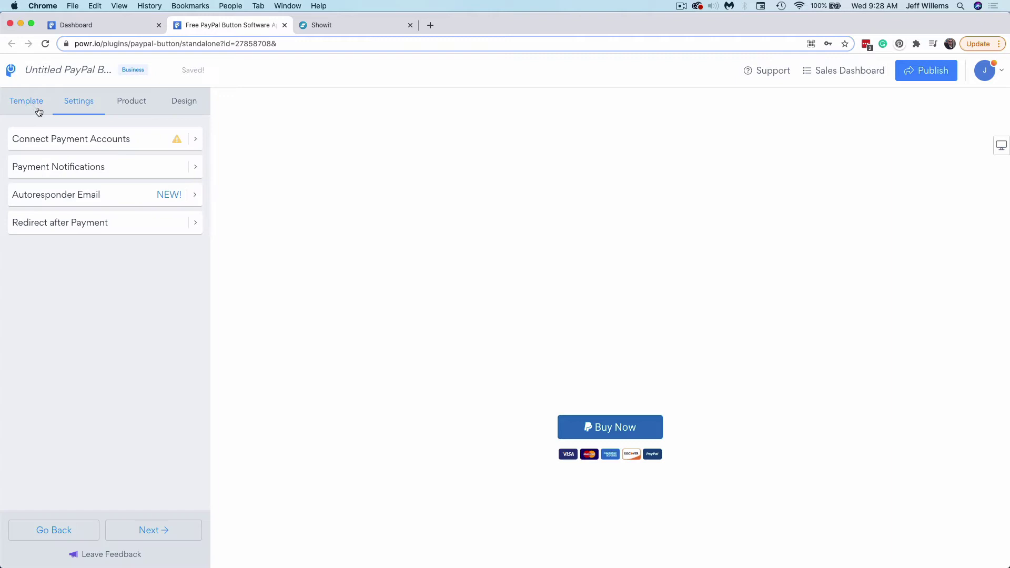
- Give the button a card icon and name the product 'Package 1'
{"action": "left_click", "coordinate": [127, 103]}
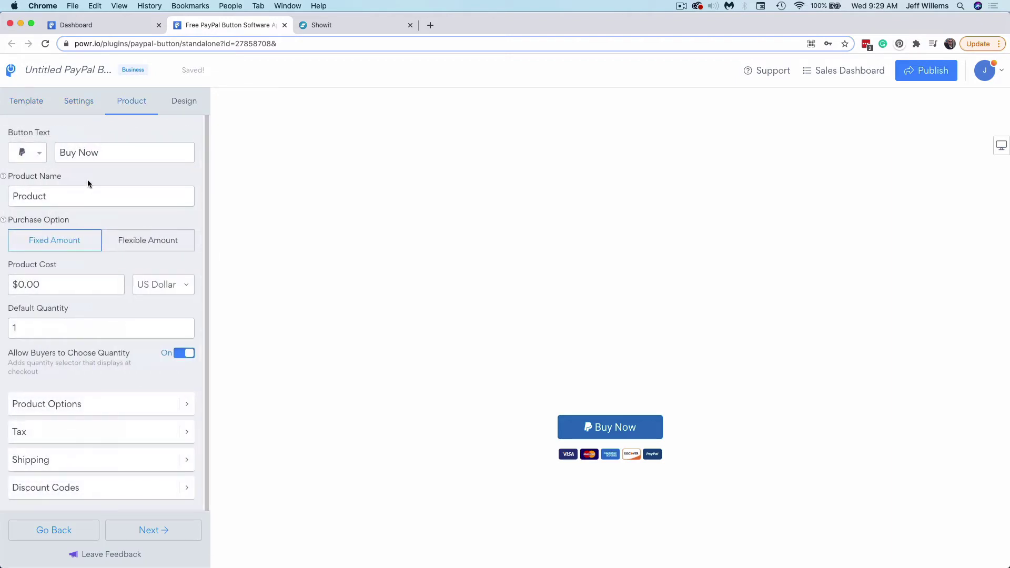
{"action": "left_click", "coordinate": [32, 155]}
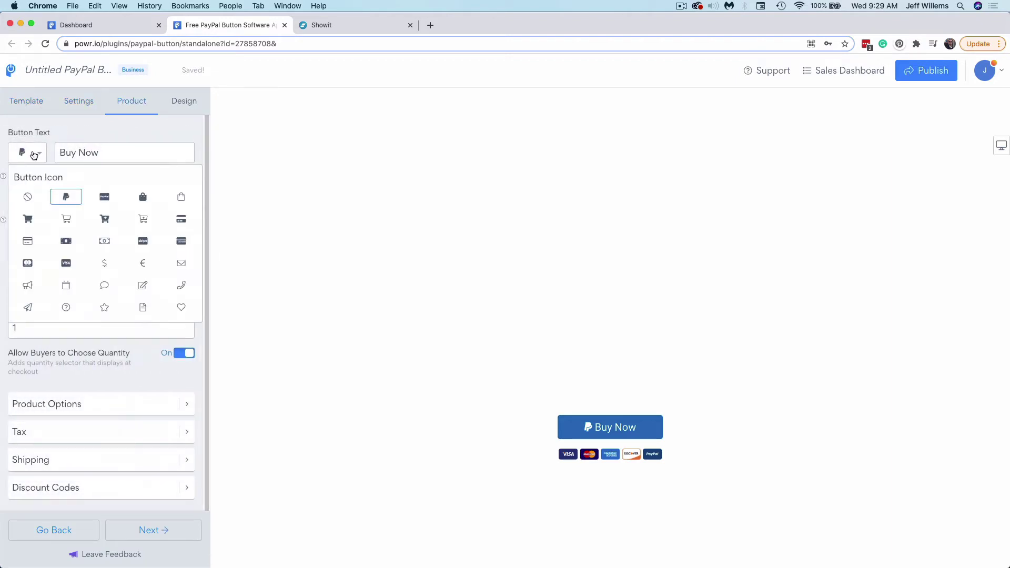
{"action": "left_click", "coordinate": [33, 155]}
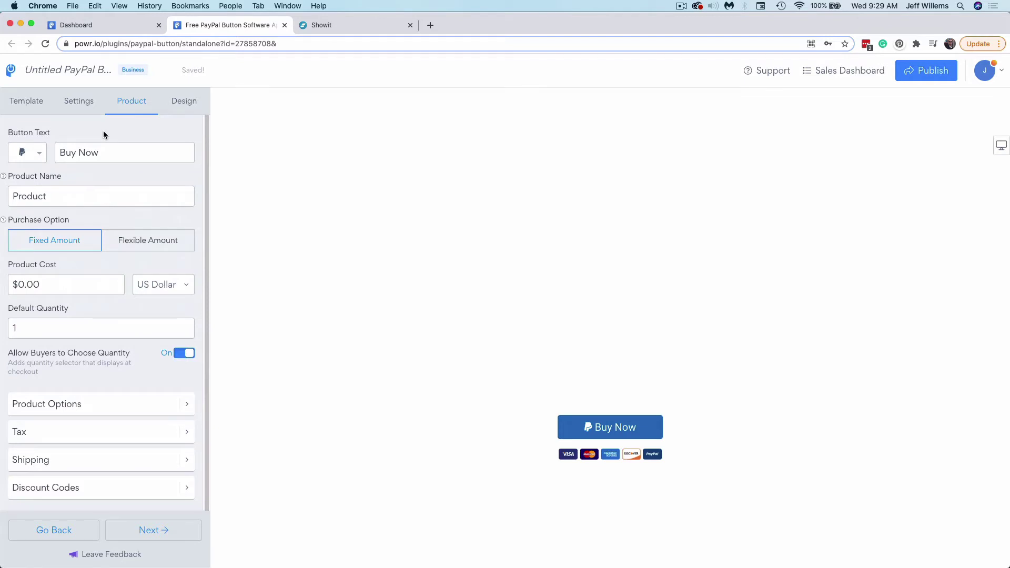
{"action": "double_click", "coordinate": [119, 197]}
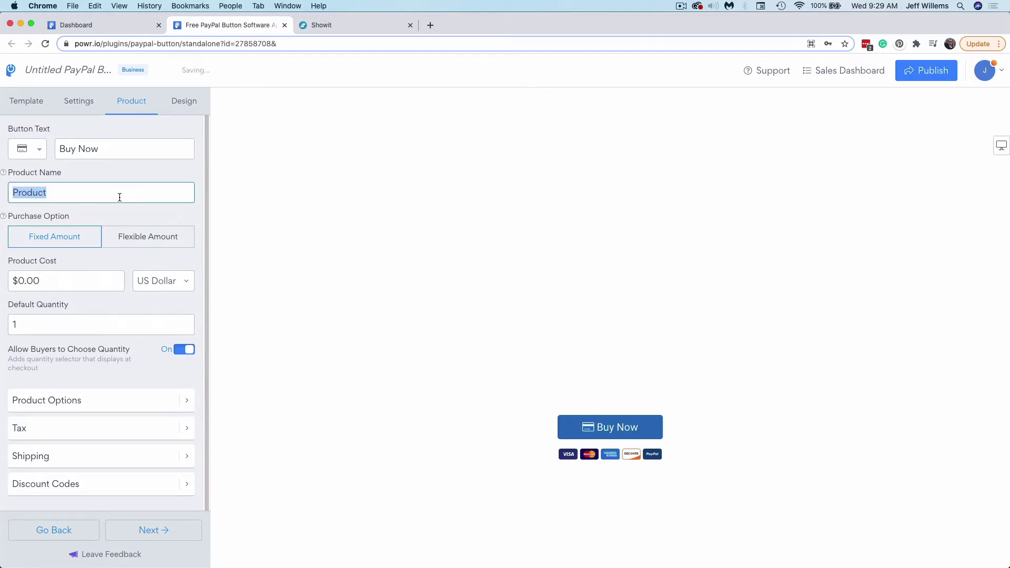
{"action": "type", "text": "Package 1"}
- Set the product cost to 150 in US Dollar and check the product options
{"action": "left_click", "coordinate": [23, 280]}
{"action": "type", "text": "150"}
{"action": "left_click", "coordinate": [167, 280]}
{"action": "left_click", "coordinate": [32, 322]}
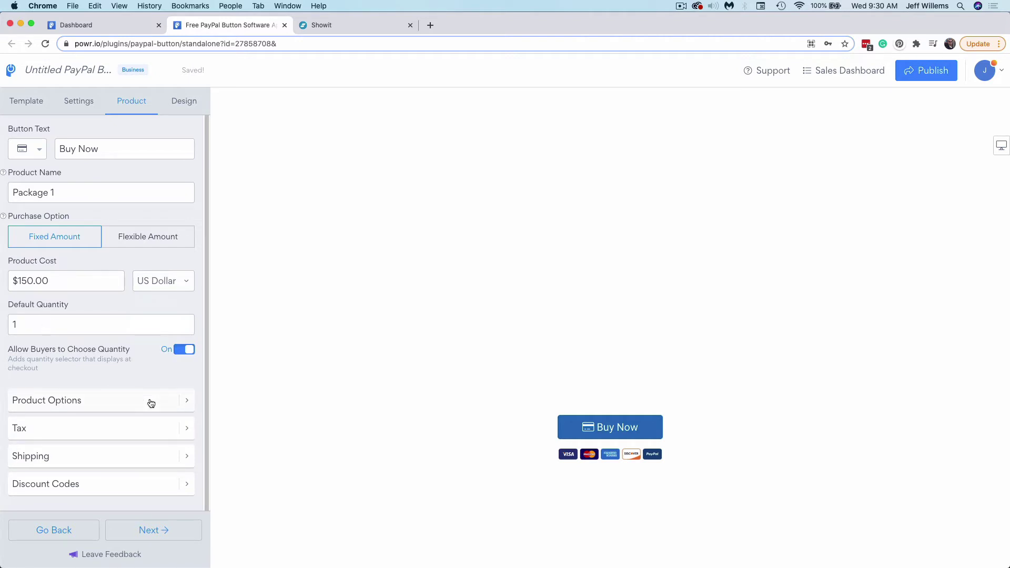
{"action": "left_click", "coordinate": [129, 399]}
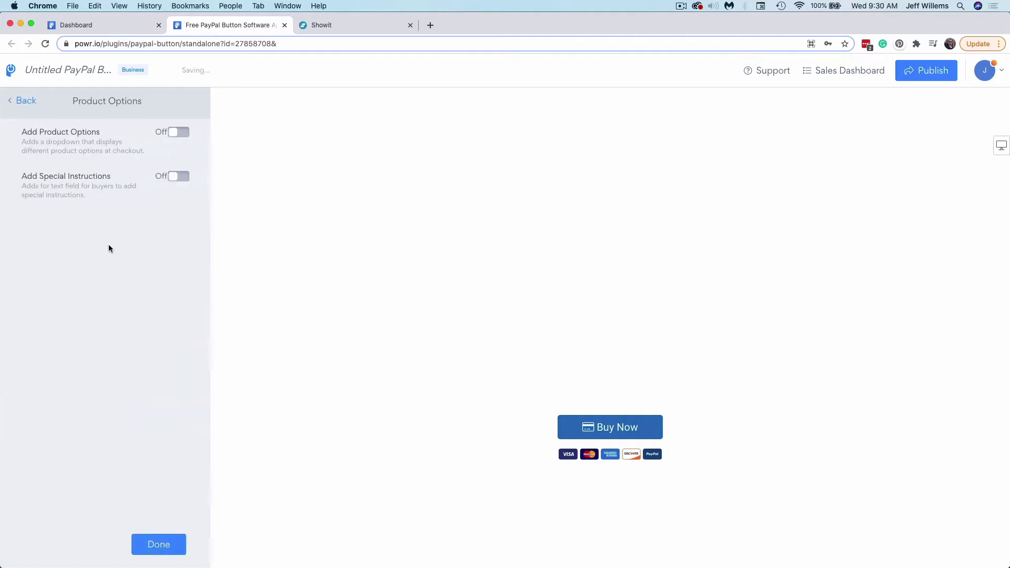
{"action": "left_click", "coordinate": [24, 101]}
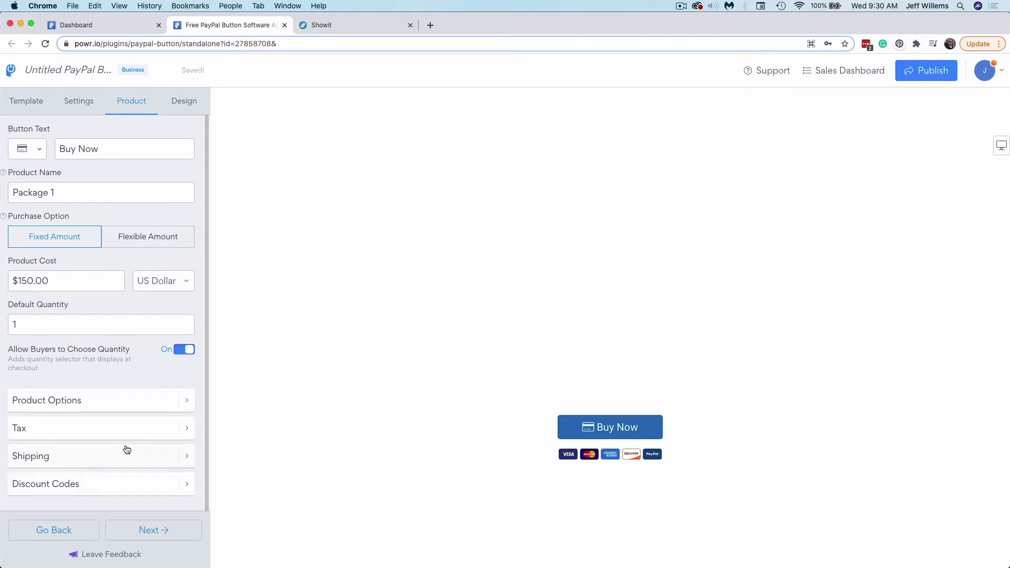
- Apply the Purple Gradient button style and publish to reach the Install on ShowIt code
{"action": "left_click", "coordinate": [192, 102]}
{"action": "scroll", "coordinate": [162, 393], "scroll_direction": "up", "scroll_amount": 2}
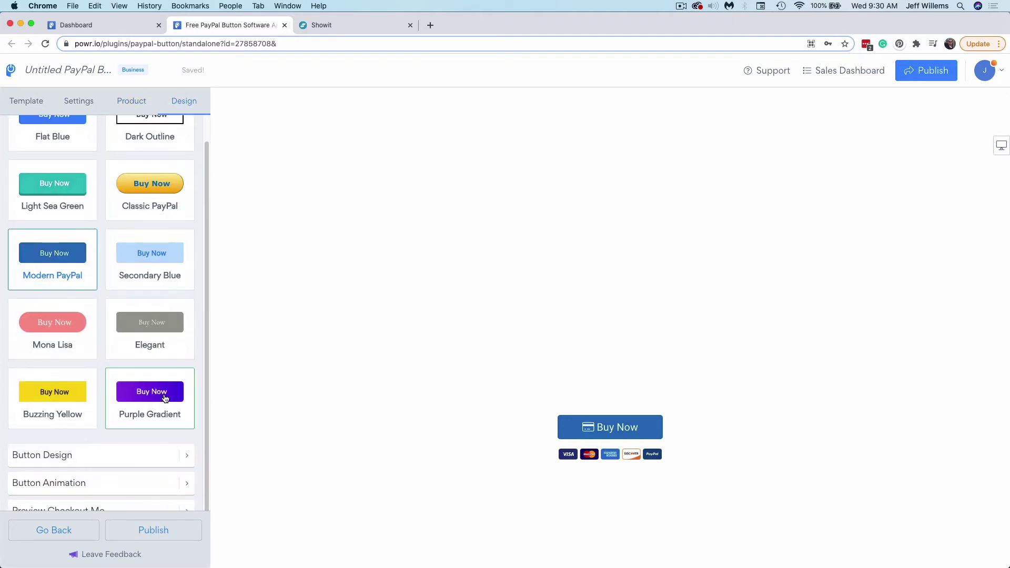
{"action": "scroll", "coordinate": [164, 404], "scroll_direction": "up", "scroll_amount": 2}
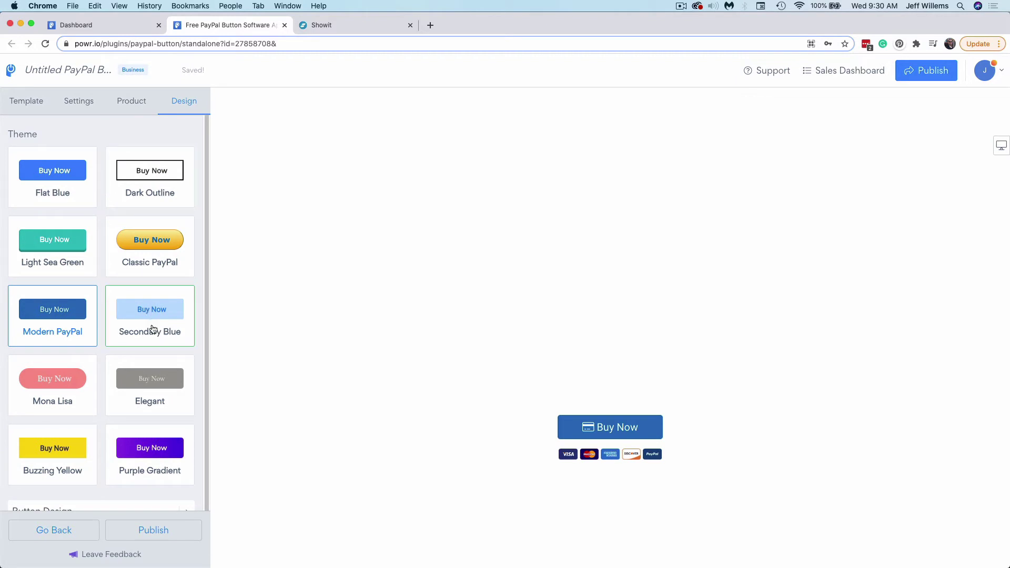
{"action": "scroll", "coordinate": [152, 329], "scroll_direction": "down", "scroll_amount": 2}
{"action": "scroll", "coordinate": [172, 352], "scroll_direction": "down", "scroll_amount": 2}
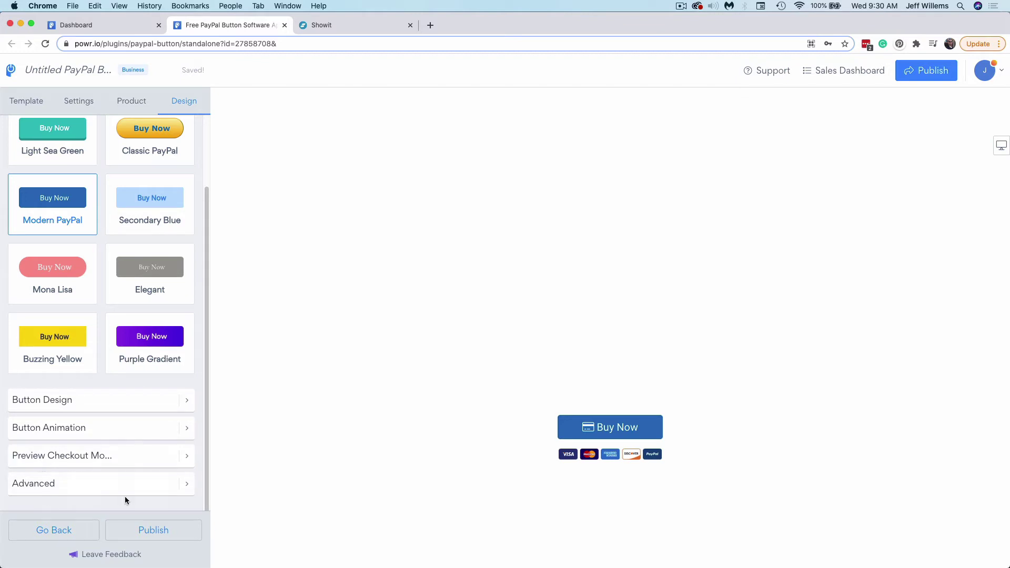
{"action": "scroll", "coordinate": [139, 351], "scroll_direction": "up", "scroll_amount": 1}
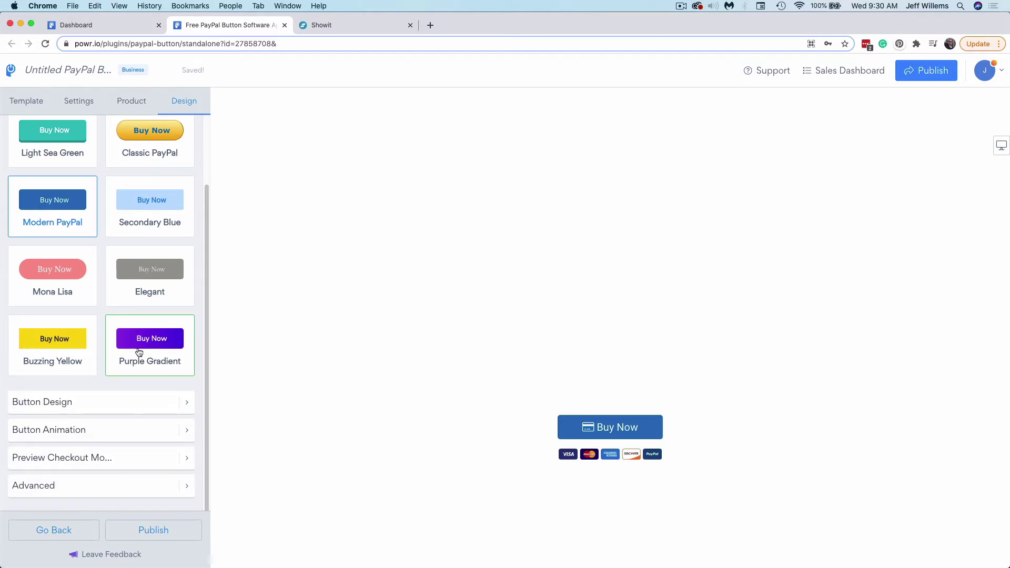
{"action": "left_click", "coordinate": [139, 352]}
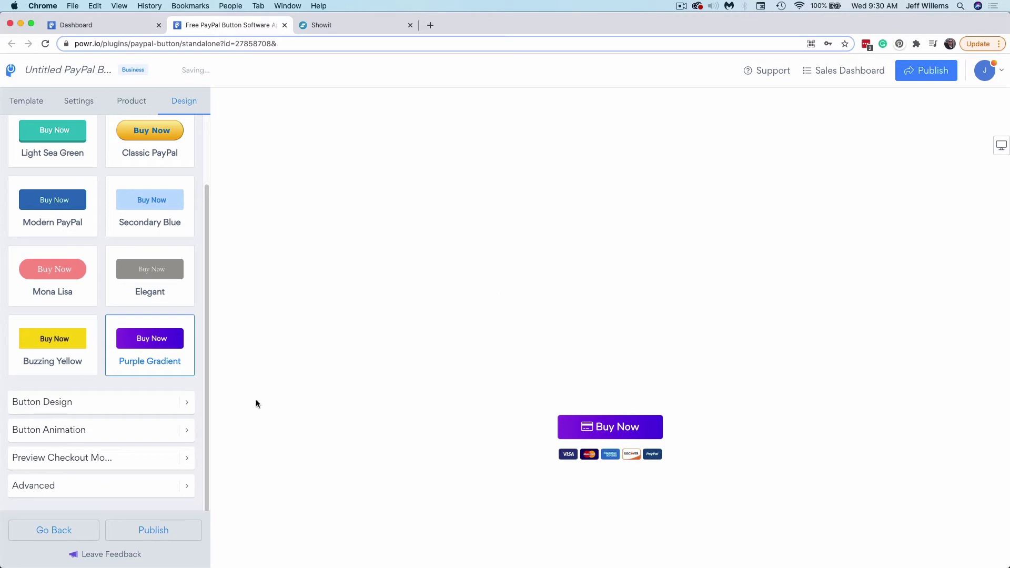
{"action": "left_click", "coordinate": [918, 79]}
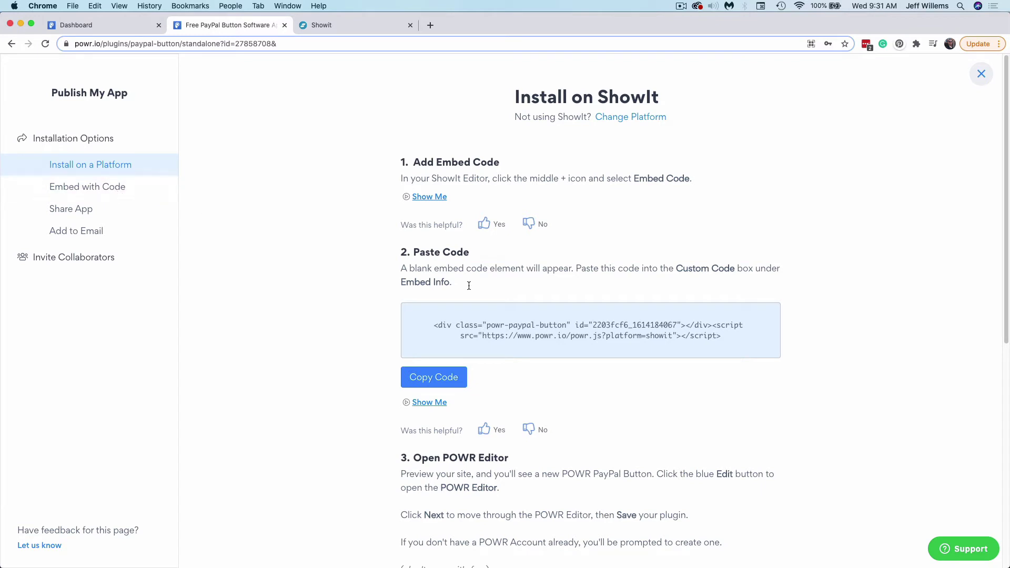
- Copy the embed snippet from step 2 of the Install on Showit page
{"action": "left_click", "coordinate": [457, 384]}
- Add an Embed Code element to the Service 1 canvas and save the pasted POWr script in it
{"action": "left_click", "coordinate": [371, 30]}
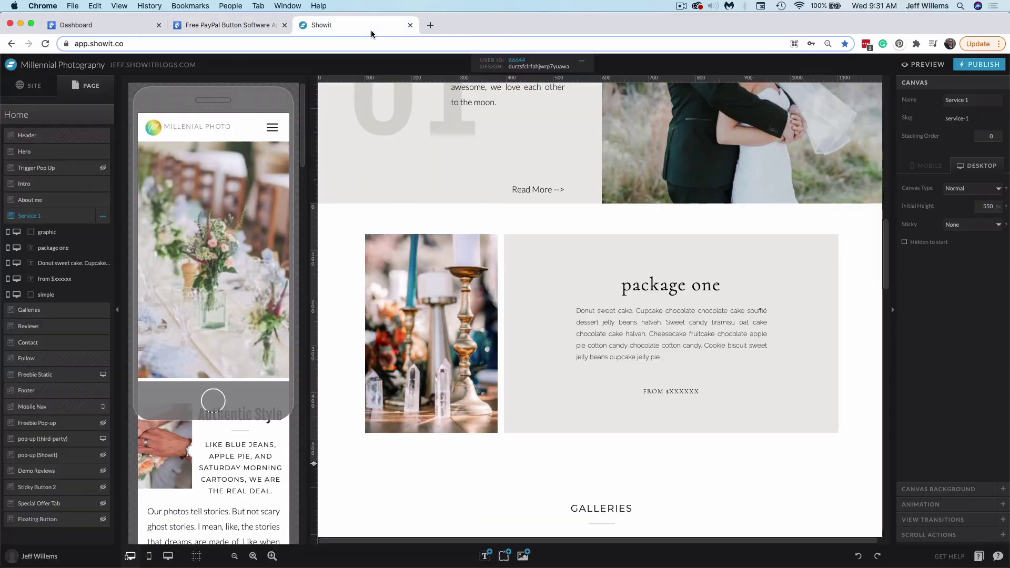
{"action": "left_click", "coordinate": [501, 559]}
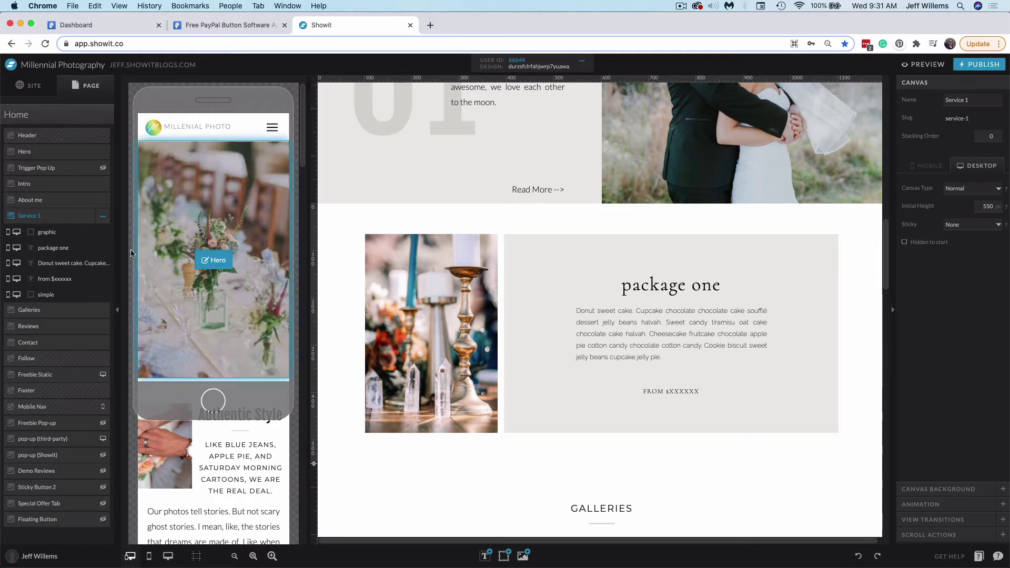
{"action": "mouse_move", "coordinate": [503, 559]}
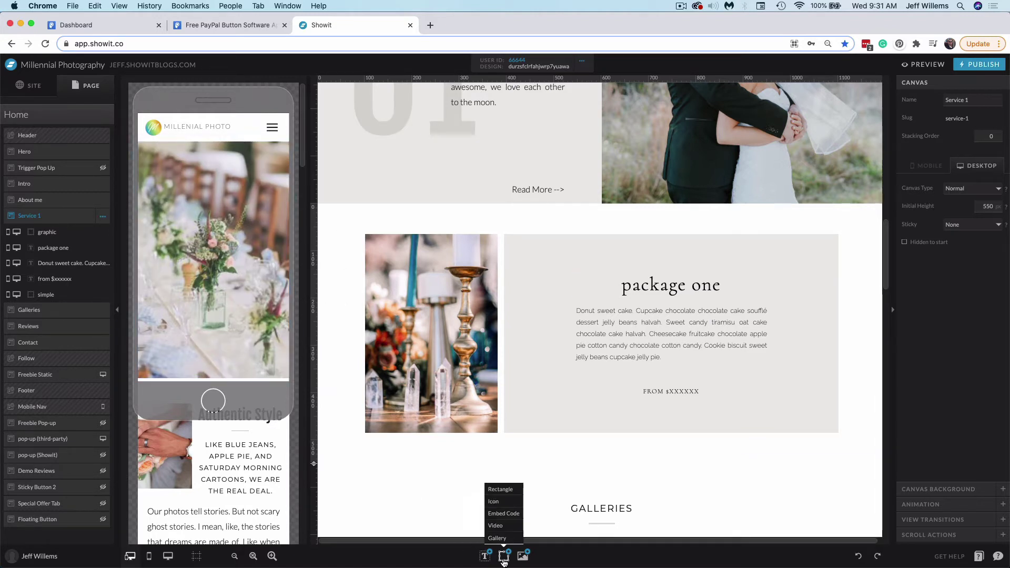
{"action": "left_click", "coordinate": [511, 516]}
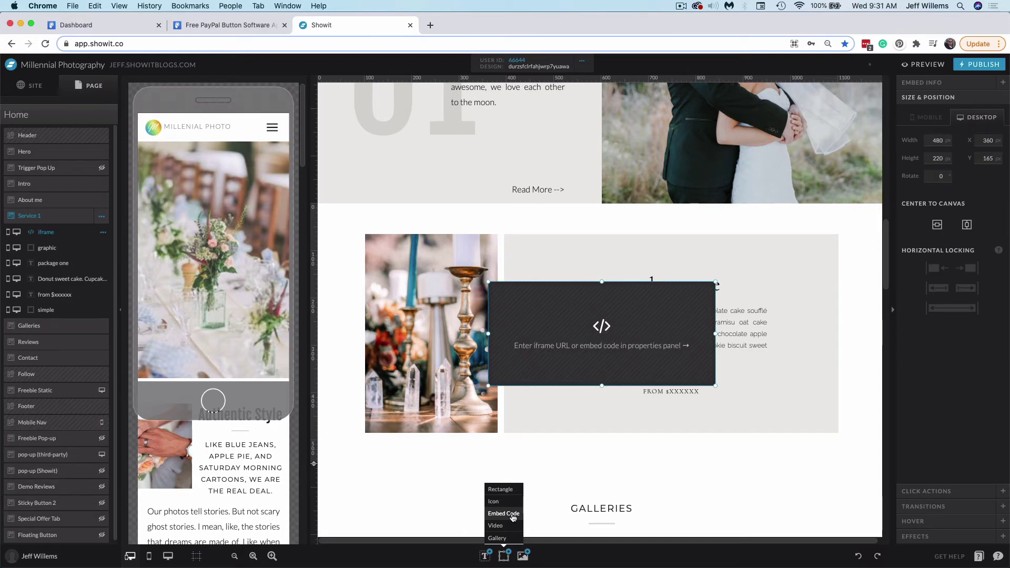
{"action": "left_click", "coordinate": [945, 88]}
{"action": "left_click", "coordinate": [940, 145]}
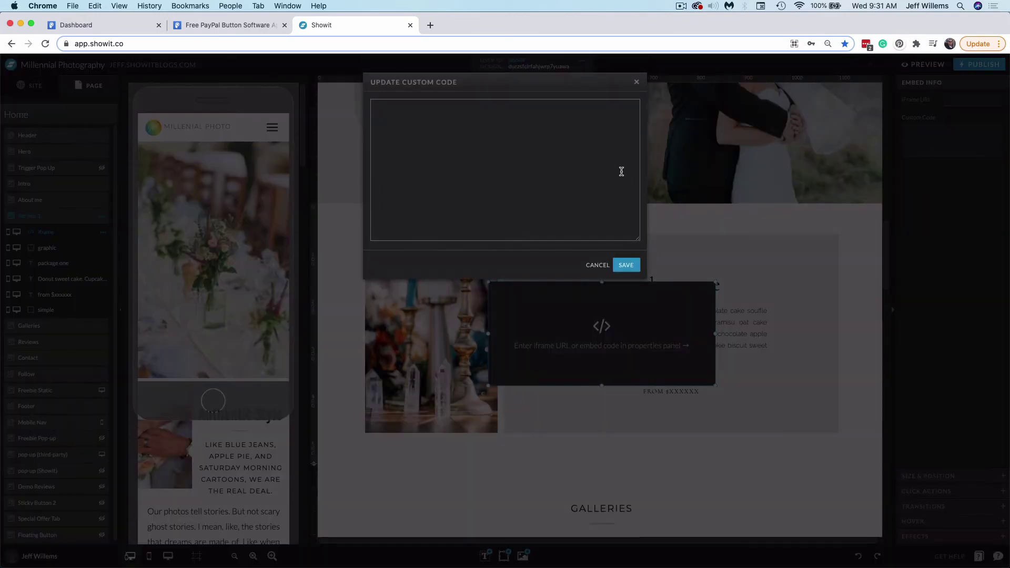
{"action": "key", "text": "super+v"}
{"action": "left_click", "coordinate": [626, 264]}
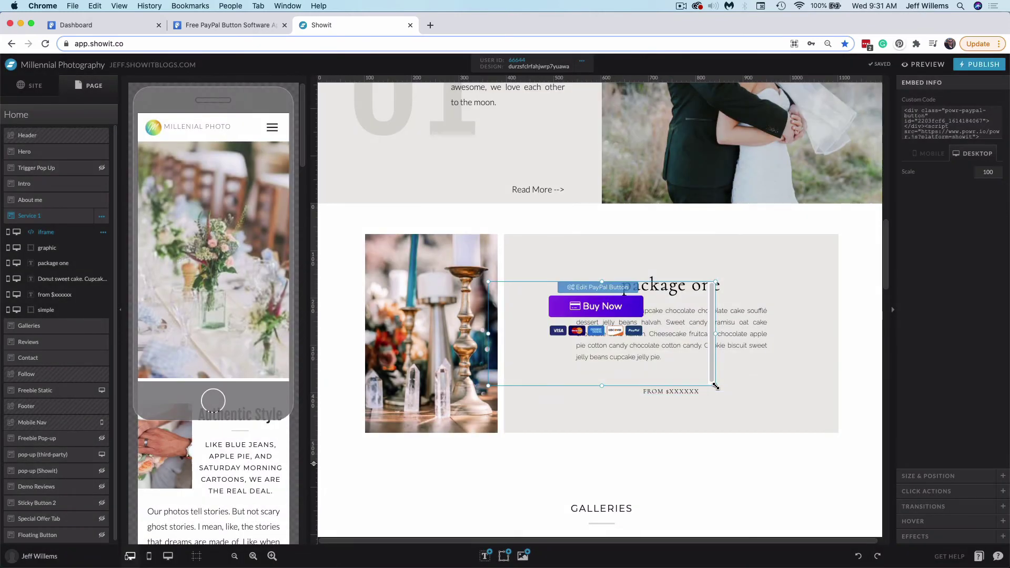
- Shrink the embed box, move it below the FROM $XXXXXX price, and nudge the price down
{"action": "left_click_drag", "start_coordinate": [715, 386], "coordinate": [671, 347]}
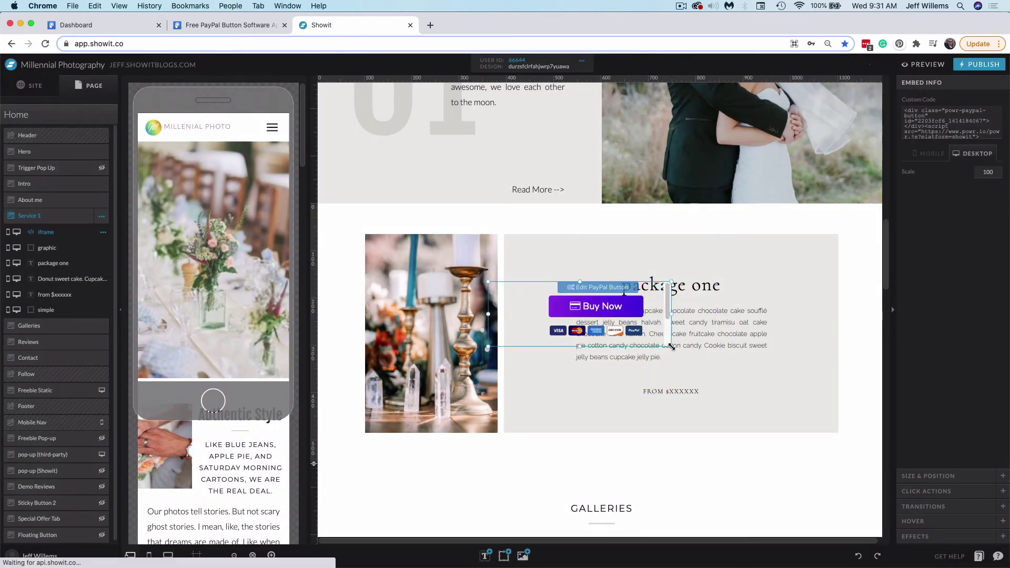
{"action": "left_click_drag", "start_coordinate": [605, 314], "coordinate": [694, 423]}
{"action": "left_click", "coordinate": [684, 378]}
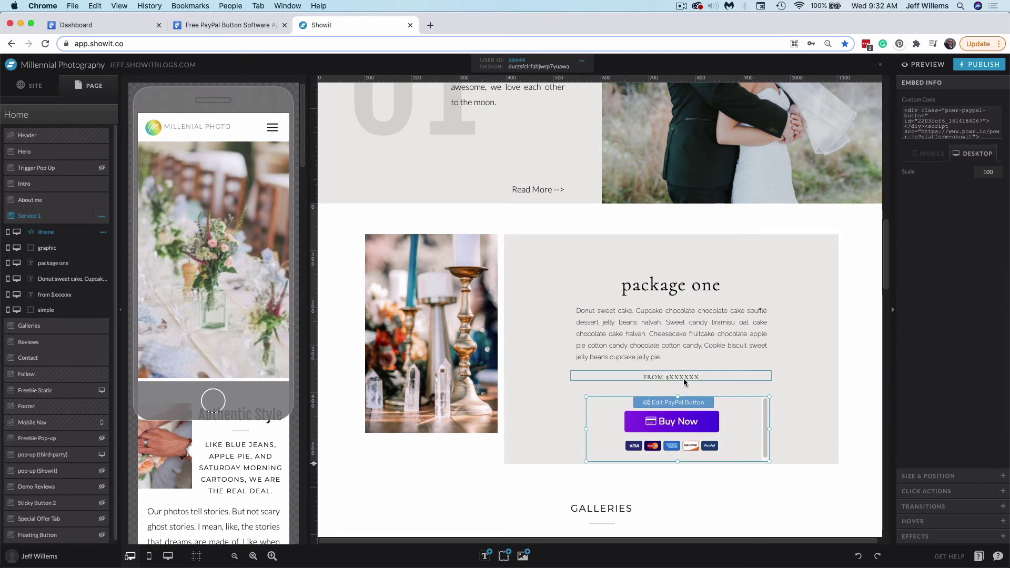
{"action": "left_click_drag", "start_coordinate": [683, 379], "coordinate": [684, 384]}
- Stretch the candle photo down to the bottom of the taller package box
{"action": "left_click", "coordinate": [433, 423]}
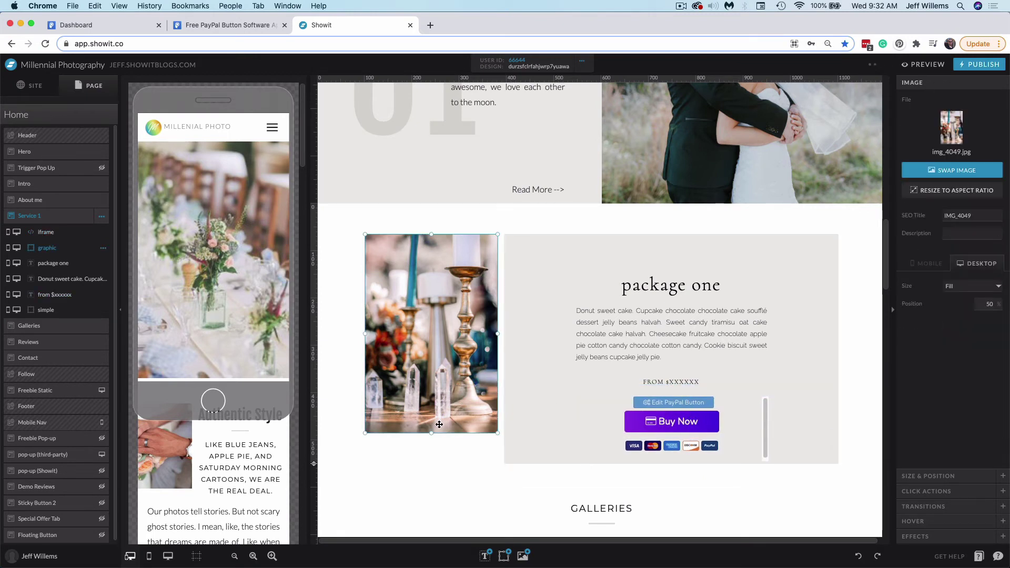
{"action": "left_click_drag", "start_coordinate": [431, 432], "coordinate": [431, 463]}
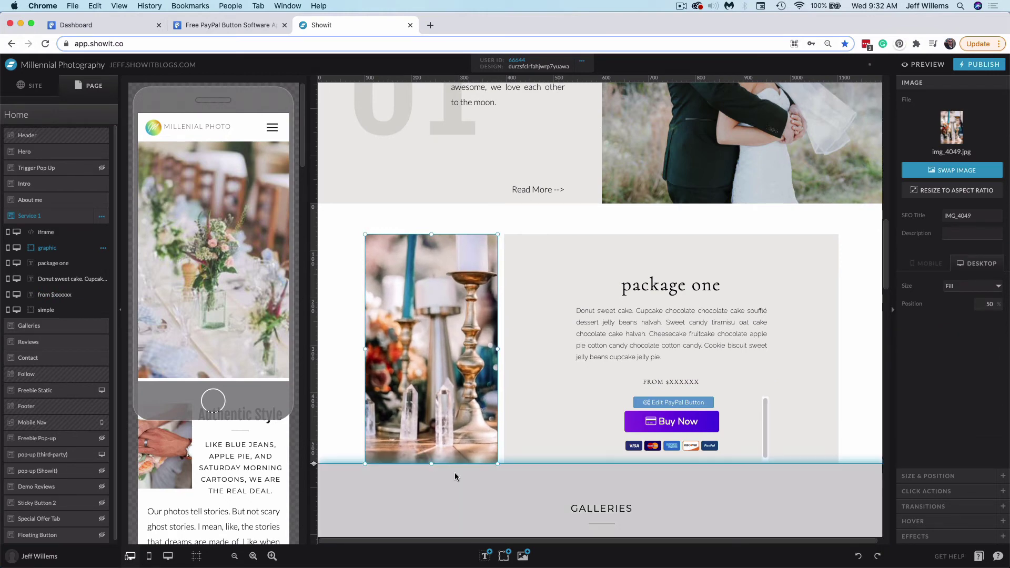
{"action": "left_click", "coordinate": [837, 364]}
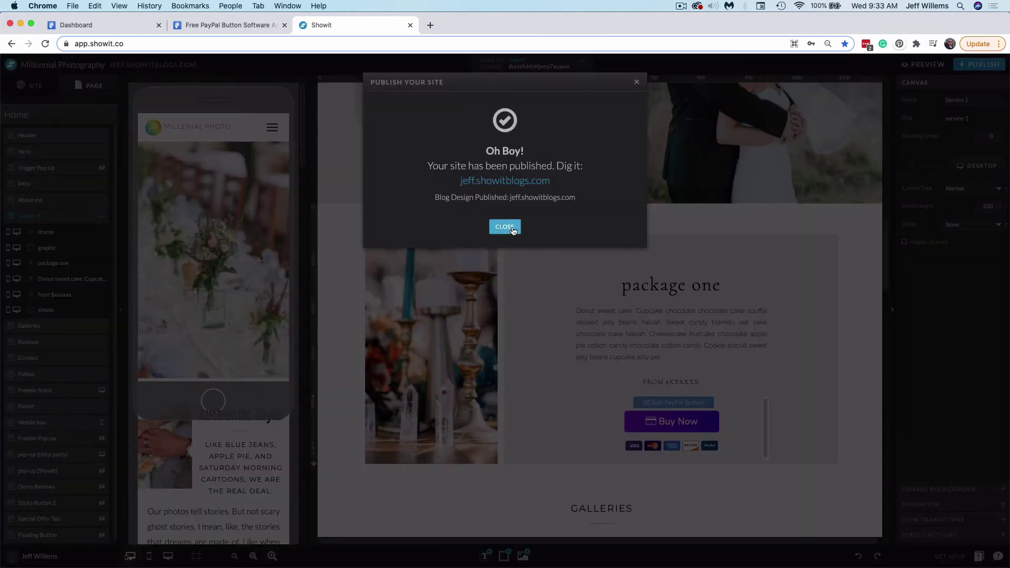
{"action": "left_click", "coordinate": [513, 230]}
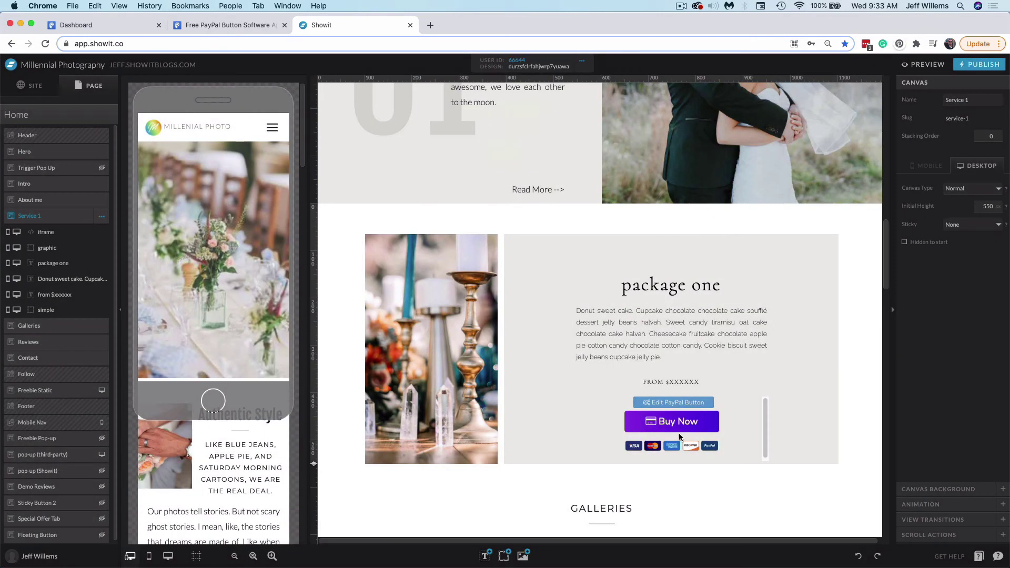
- Publish the site and scroll the live page to package one's Buy Now button
{"action": "left_click", "coordinate": [979, 65]}
{"action": "left_click", "coordinate": [610, 227]}
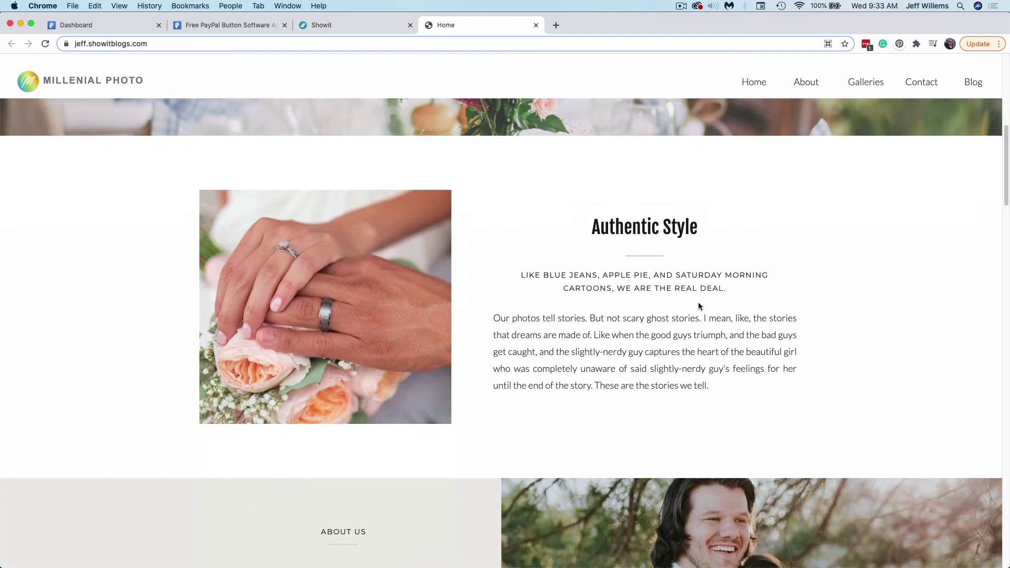
{"action": "scroll", "coordinate": [699, 303], "scroll_direction": "down", "scroll_amount": 4}
{"action": "scroll", "coordinate": [698, 304], "scroll_direction": "down", "scroll_amount": 8}
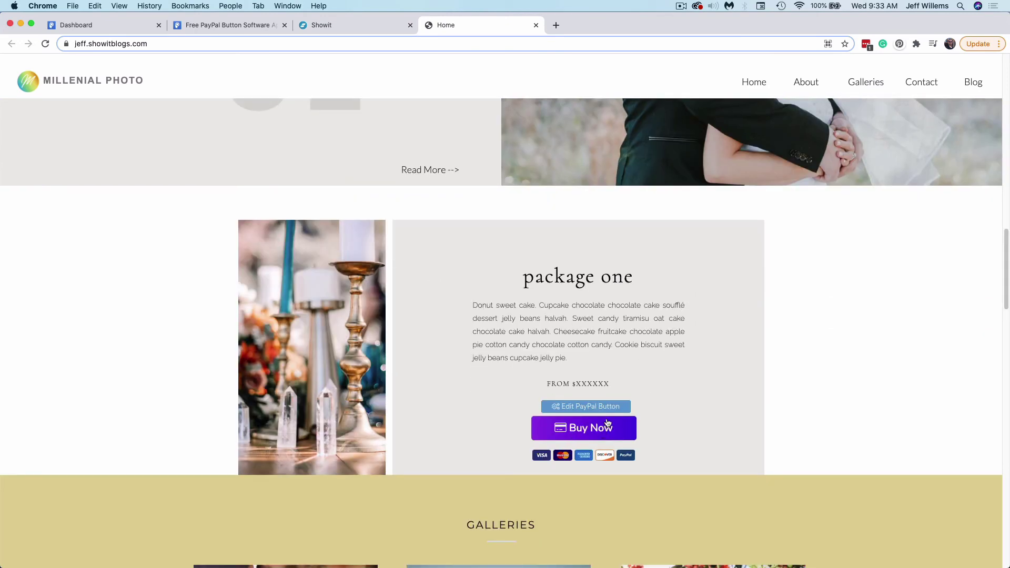
{"action": "mouse_move", "coordinate": [618, 412]}
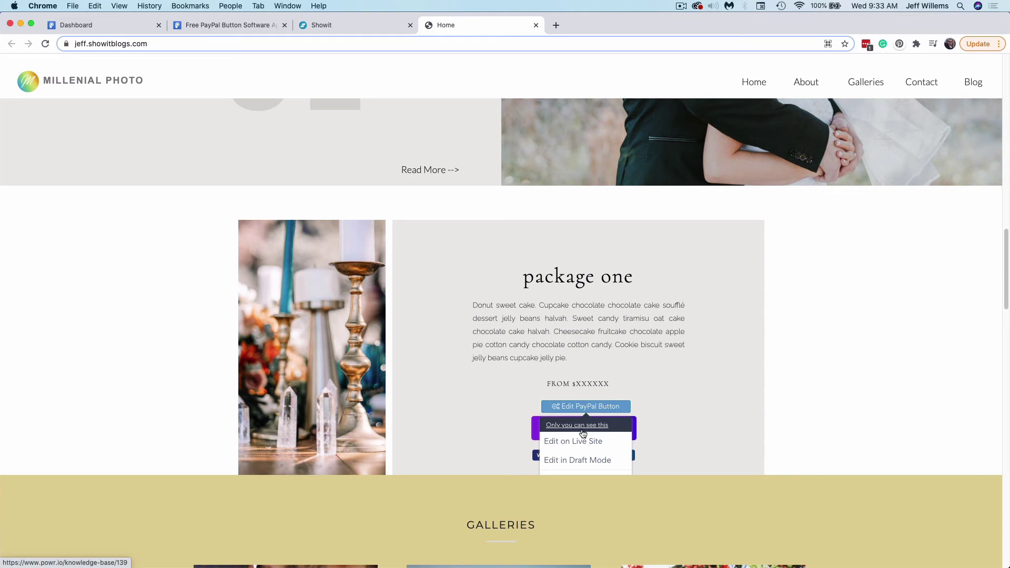
- Load the live site in an incognito window, check package one's button, then close the window
{"action": "left_click", "coordinate": [236, 44]}
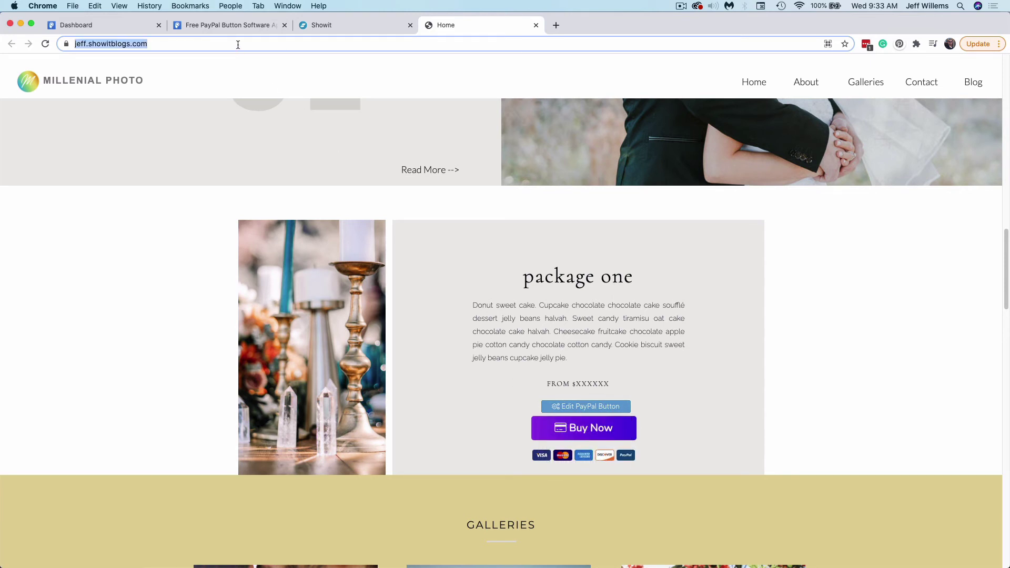
{"action": "left_click", "coordinate": [73, 5]}
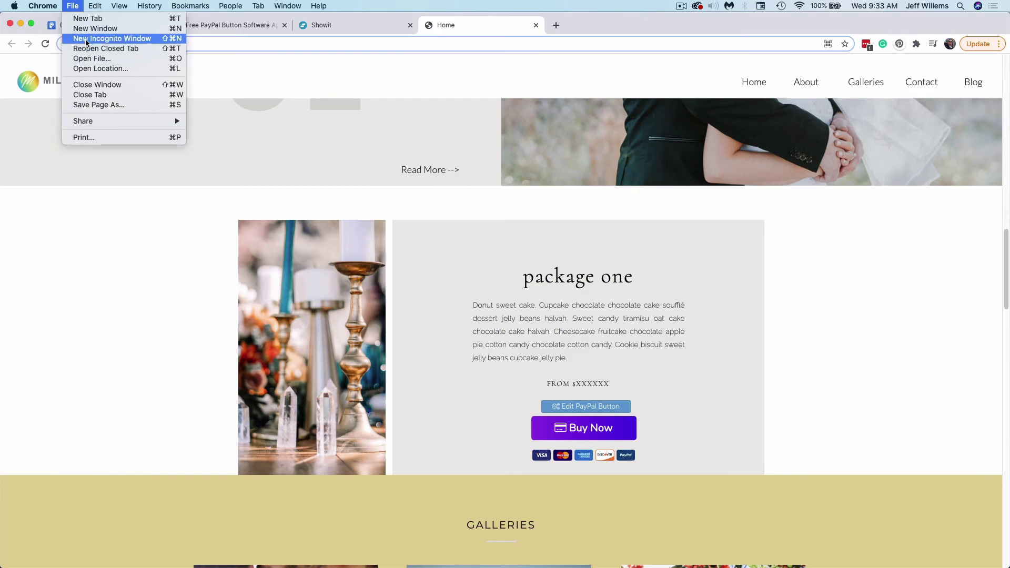
{"action": "left_click", "coordinate": [87, 39]}
{"action": "key", "text": "super+v"}
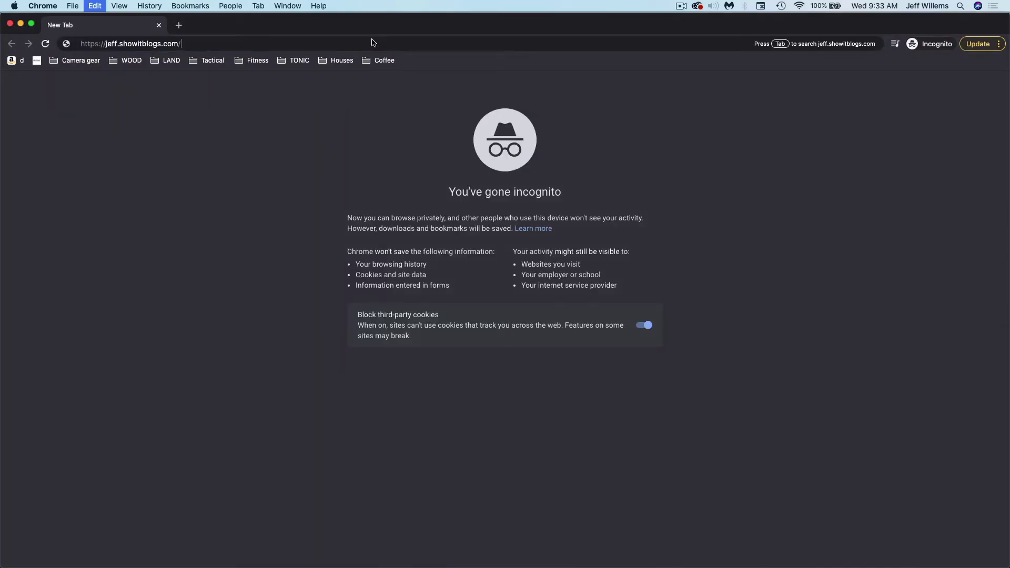
{"action": "key", "text": "Return"}
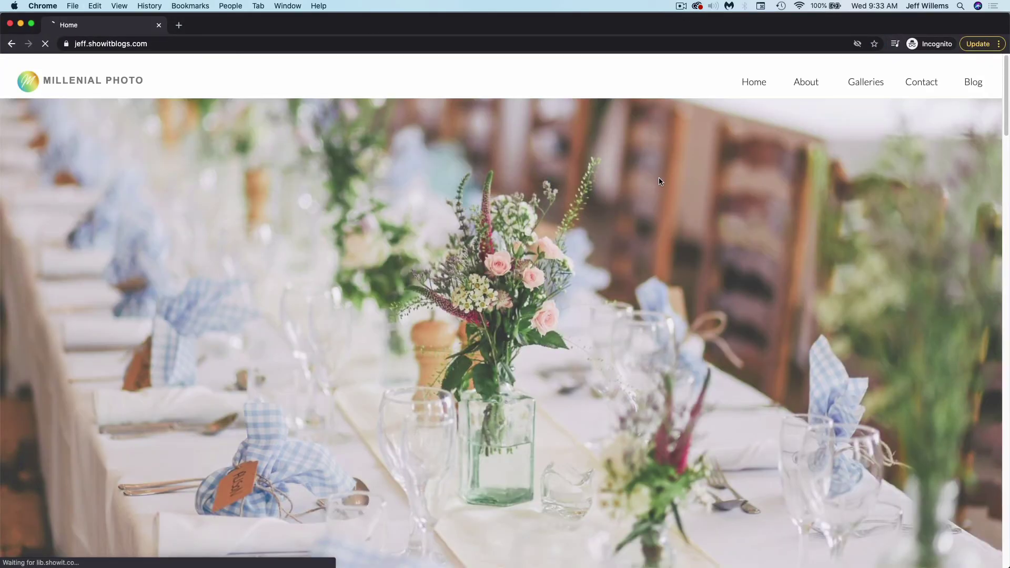
{"action": "scroll", "coordinate": [699, 238], "scroll_direction": "down", "scroll_amount": 20}
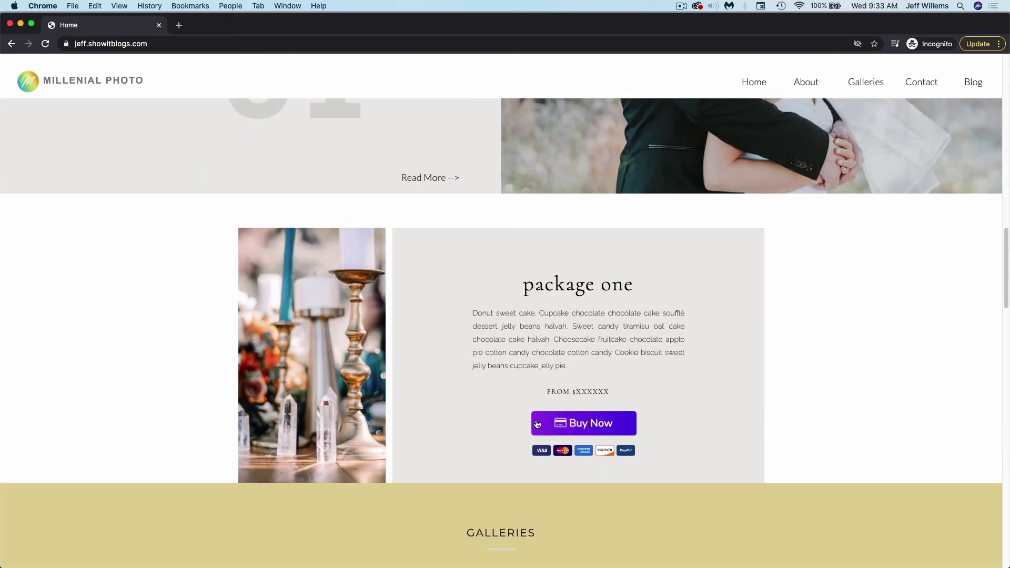
{"action": "key", "text": "super+w"}
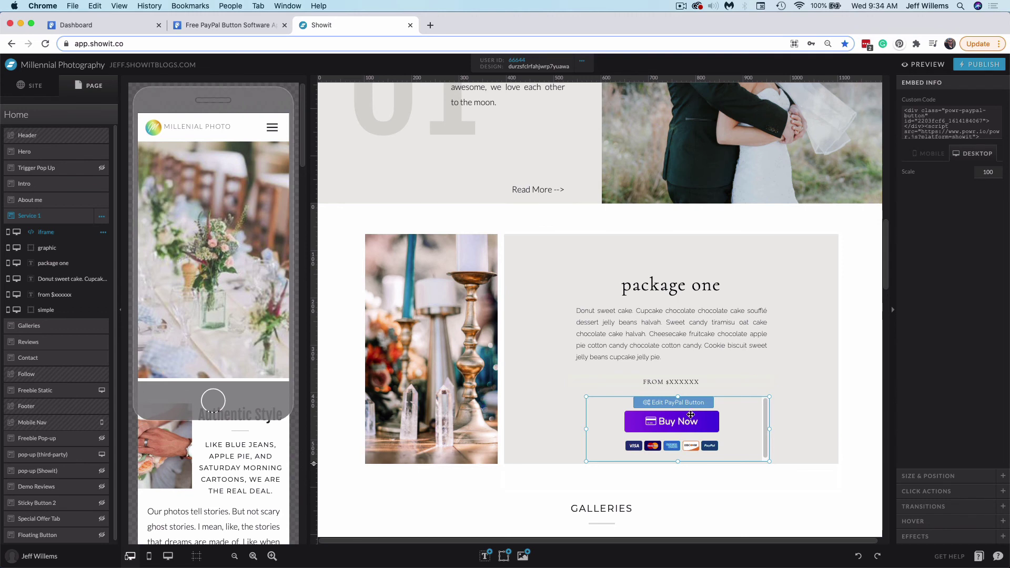
{"action": "left_click", "coordinate": [921, 541]}
{"action": "left_click", "coordinate": [982, 202]}
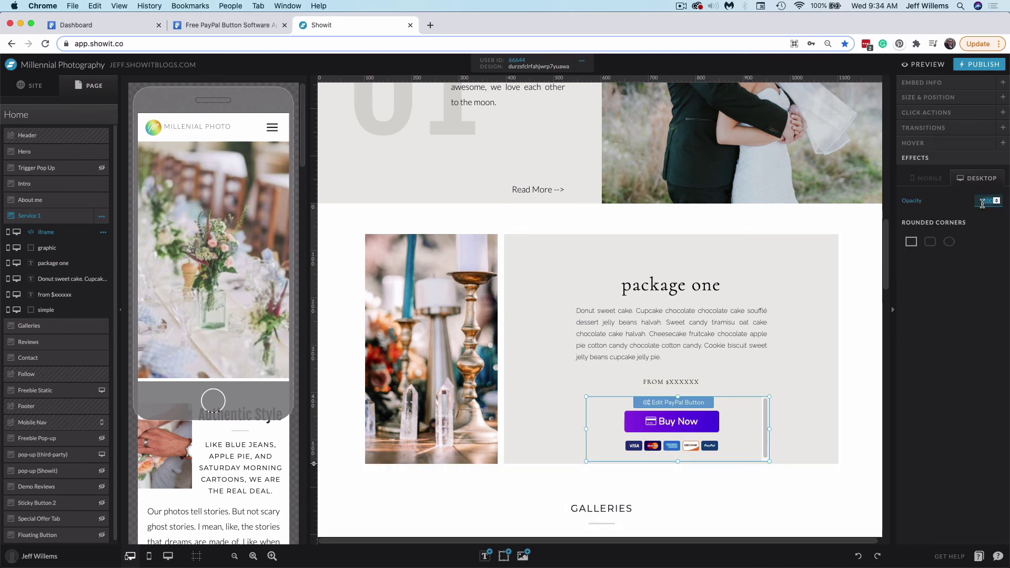
{"action": "type", "text": "0"}
{"action": "key", "text": "Return"}
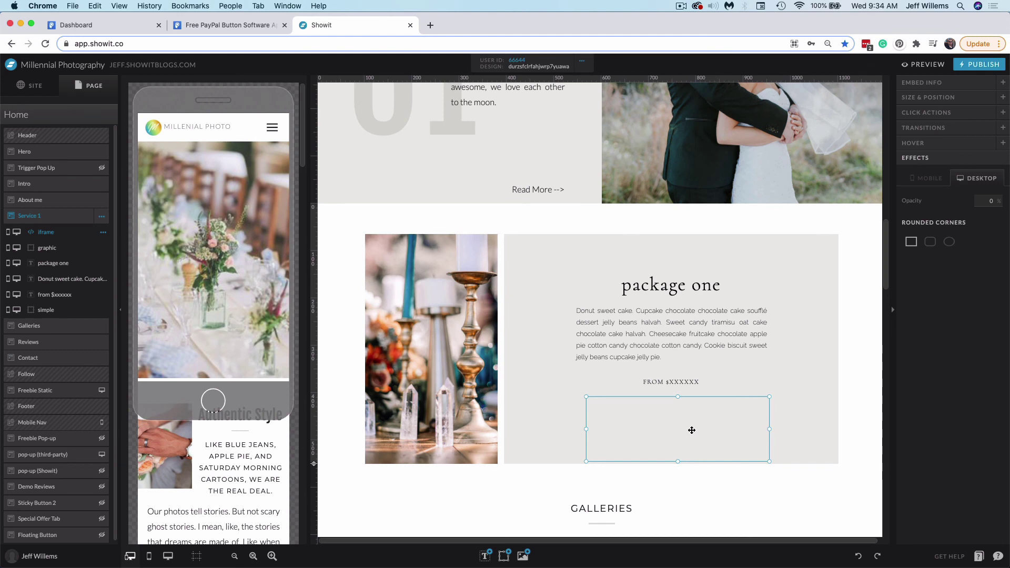
{"action": "left_click", "coordinate": [983, 200]}
{"action": "type", "text": "100"}
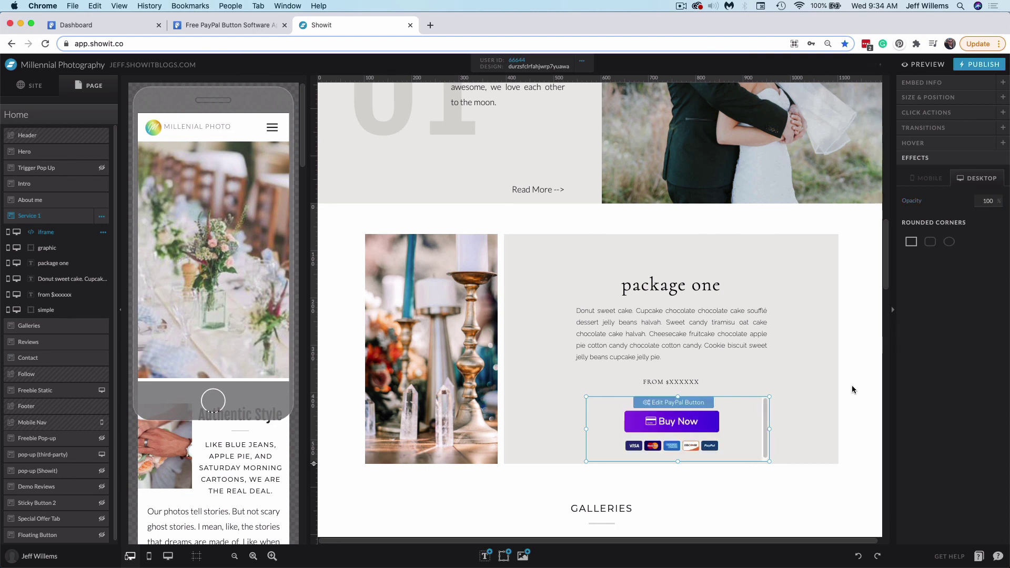
{"action": "left_click", "coordinate": [807, 399]}
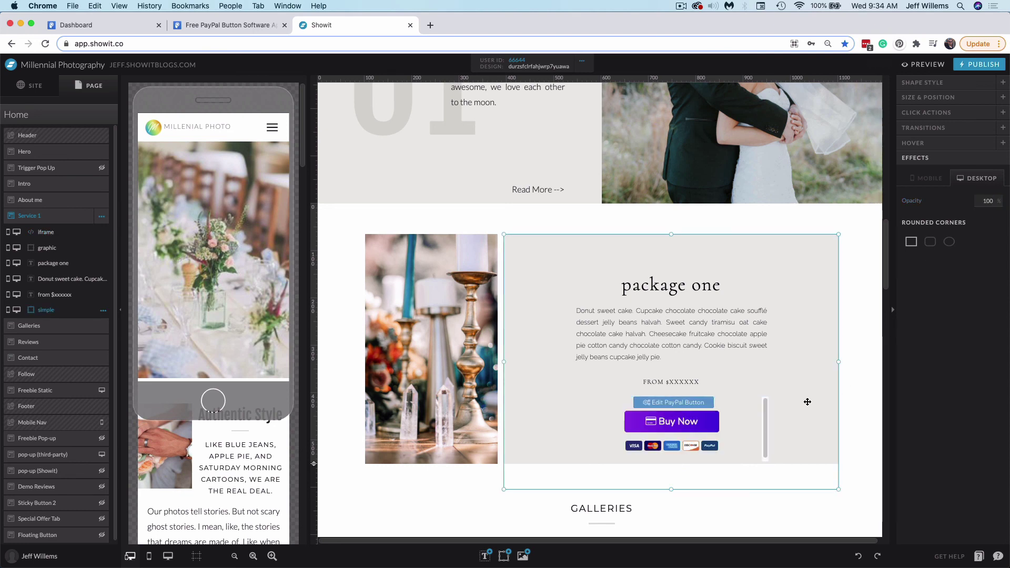